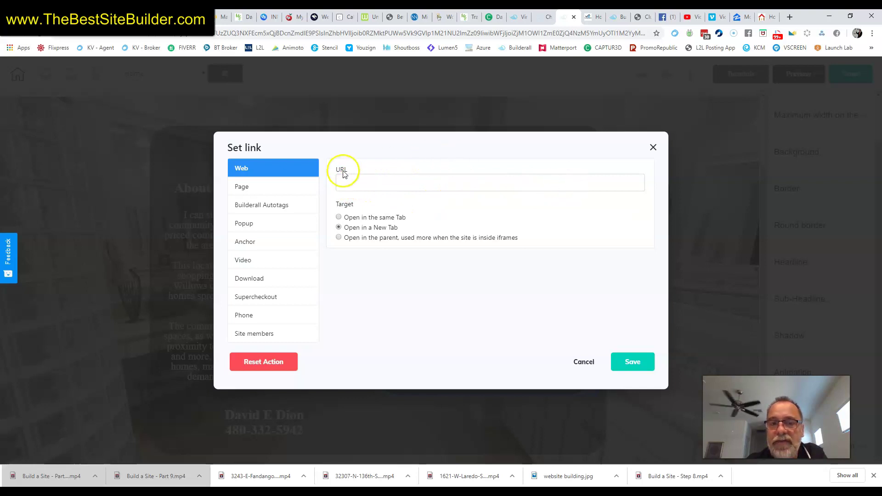
# - Review the Page, Popup, Anchor, Video and Download link types available for the button, ending on the Web link options
pyautogui.click(242, 187)
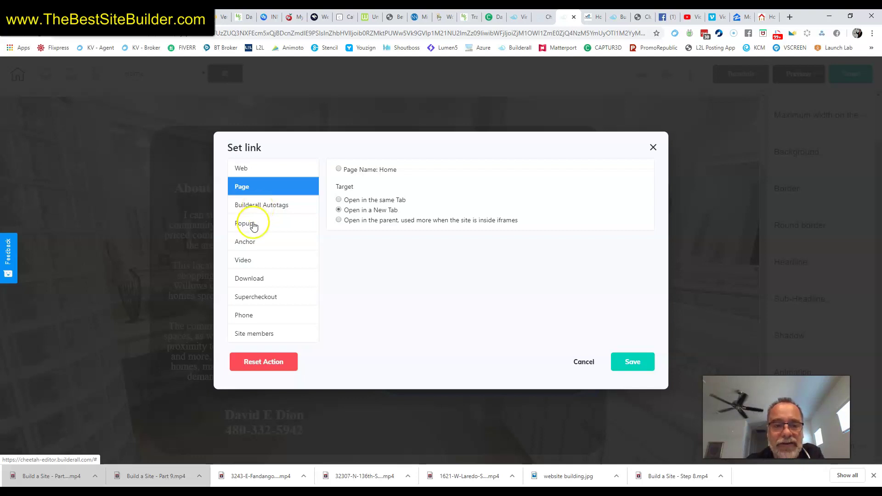
pyautogui.click(246, 225)
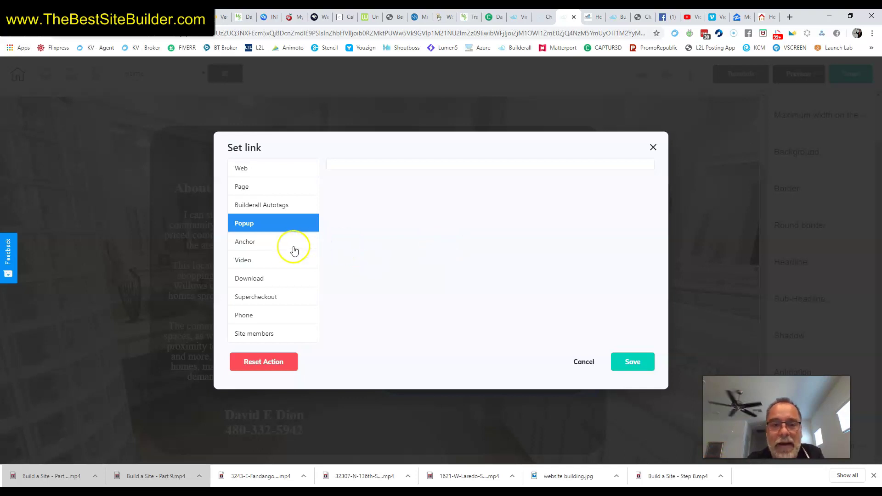
pyautogui.click(252, 247)
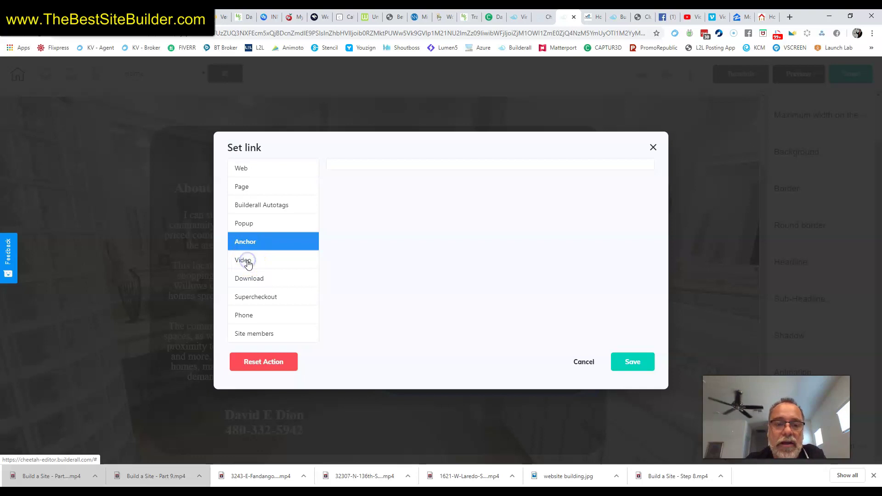
pyautogui.click(249, 264)
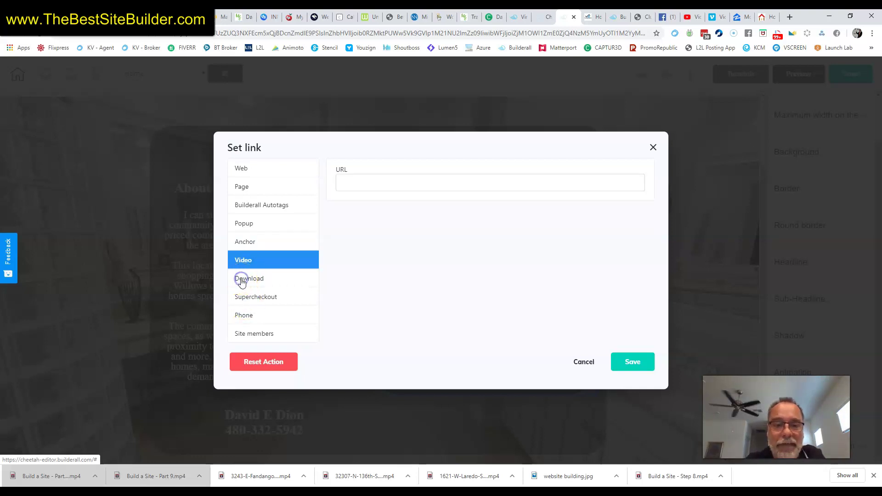
pyautogui.click(258, 282)
pyautogui.click(265, 300)
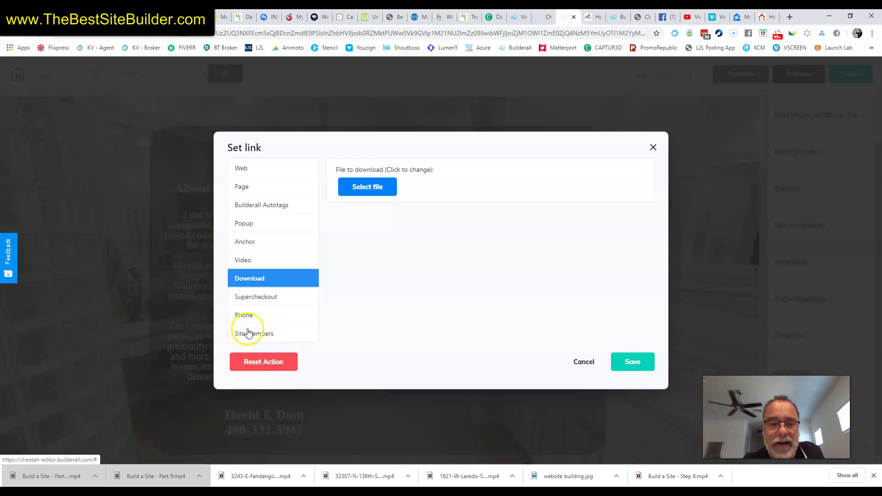
pyautogui.click(240, 169)
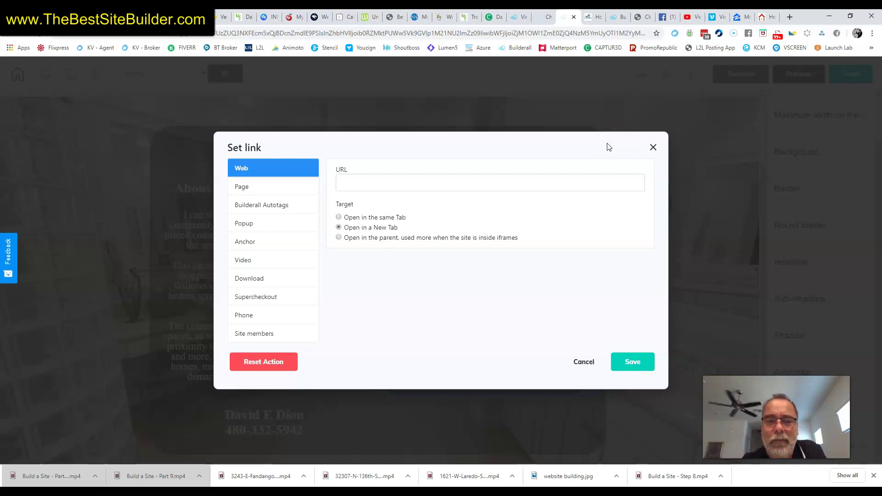
# - Switch to the Zillow results for Mountainbrook Village in Gold Canyon and copy the page address
pyautogui.click(737, 18)
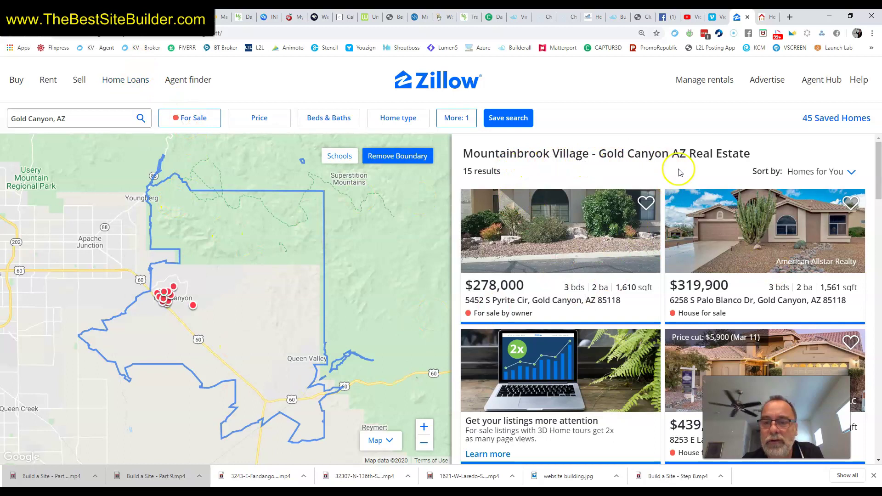
pyautogui.click(227, 32)
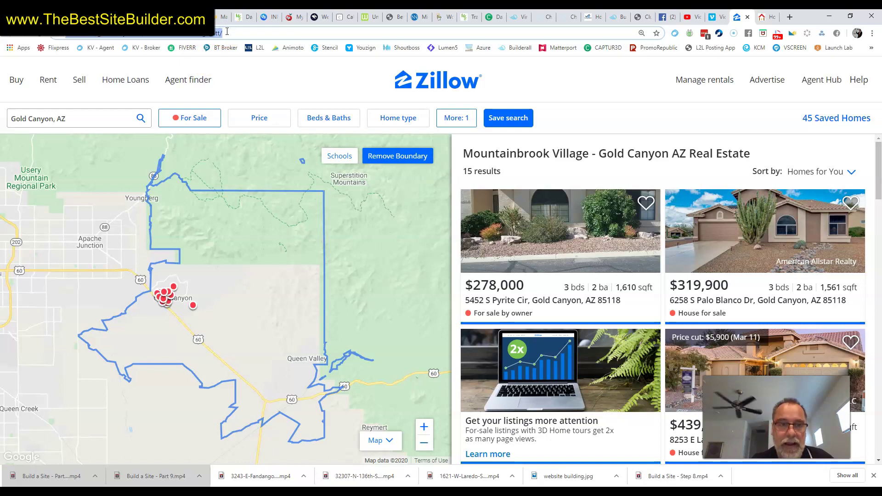
pyautogui.rightClick(201, 35)
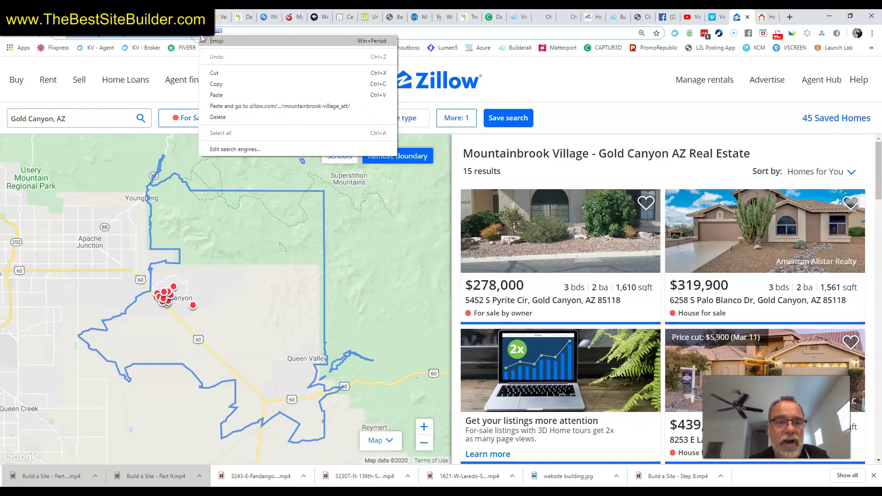
pyautogui.click(214, 84)
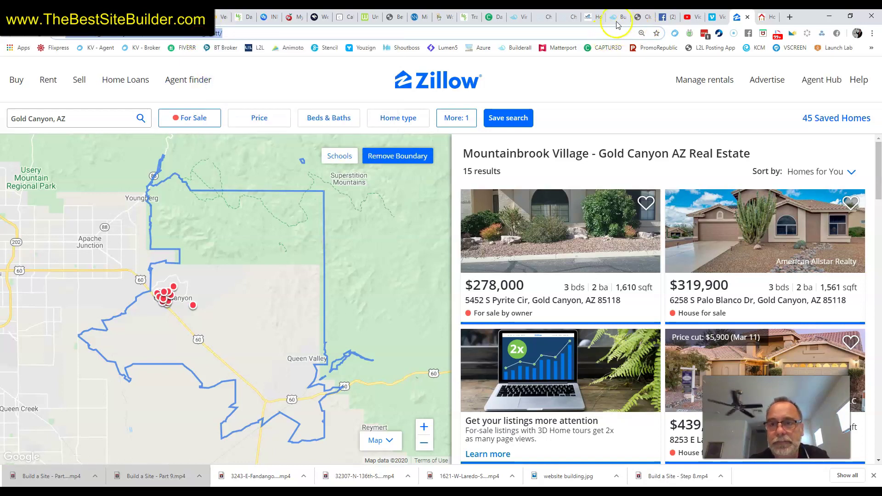
pyautogui.click(568, 17)
pyautogui.click(364, 185)
pyautogui.hotkey('ctrl', 'v')
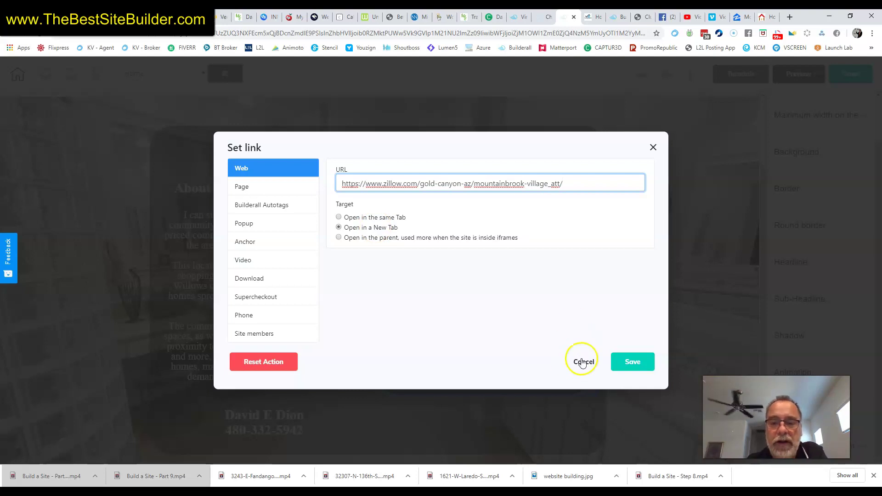
pyautogui.click(632, 361)
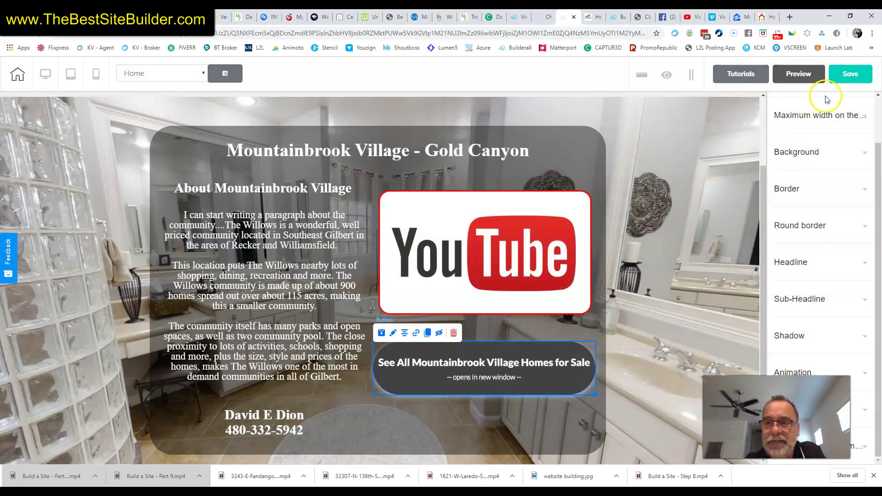
# - Save and publish the site, and open the published website
pyautogui.click(850, 75)
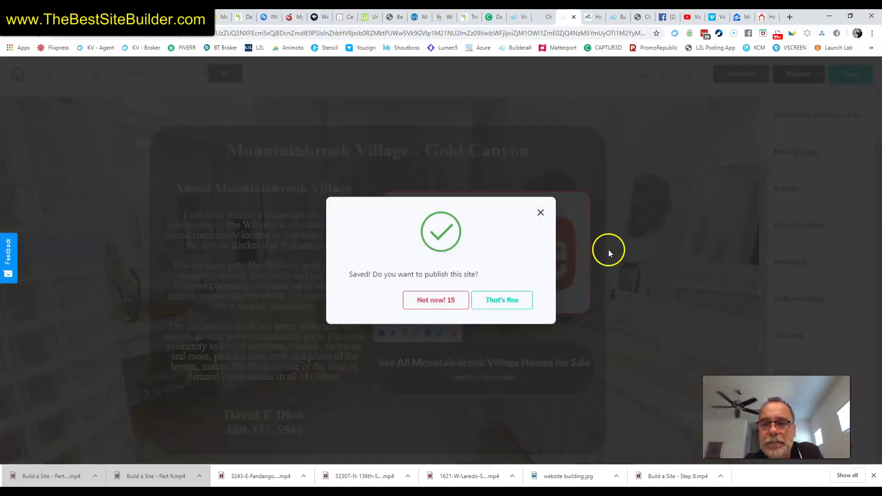
pyautogui.click(502, 300)
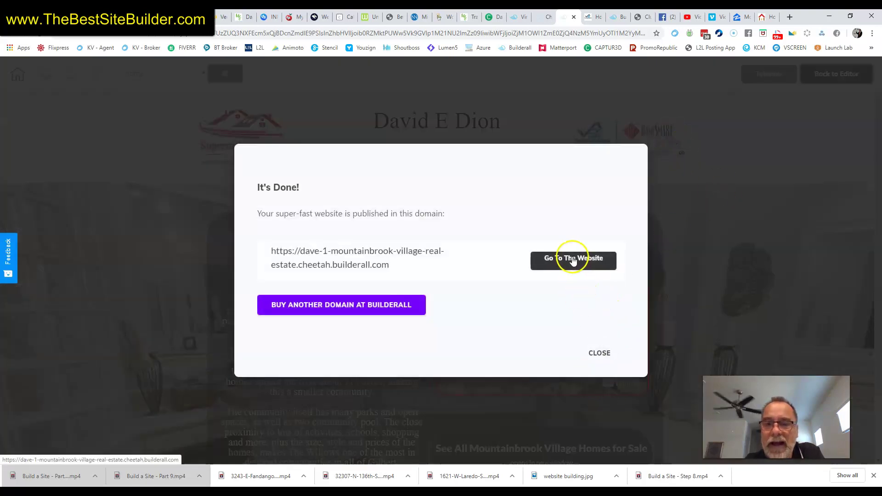
pyautogui.click(573, 259)
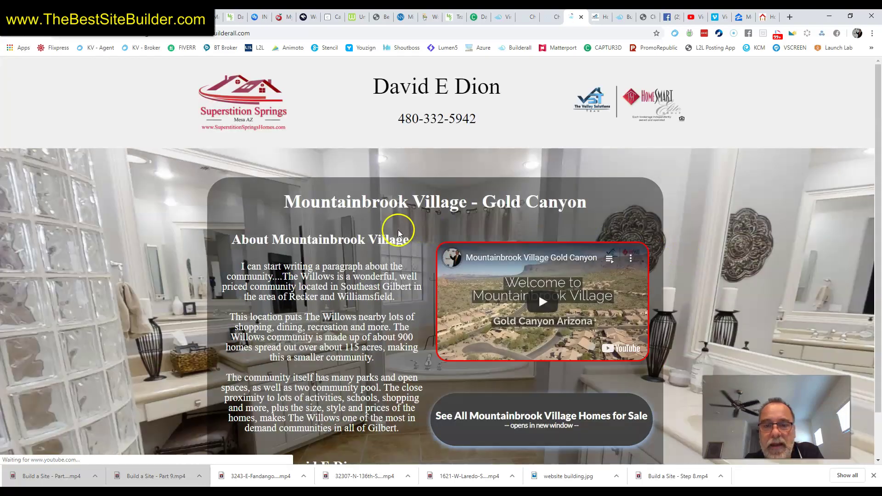
# - Review the published page and test that its homes-for-sale button opens the Zillow listings in a separate tab, closing that tab when finished
pyautogui.scroll(-1, 340, 221)
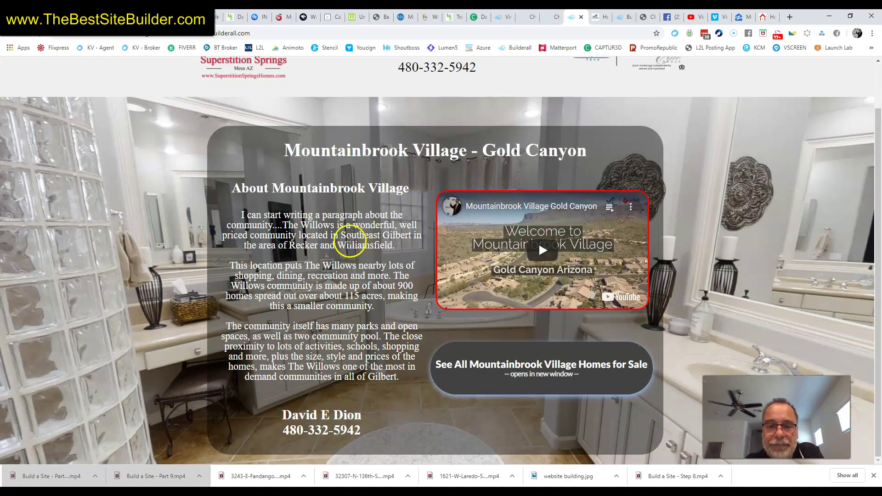
pyautogui.scroll(1, 354, 184)
pyautogui.scroll(-1, 513, 138)
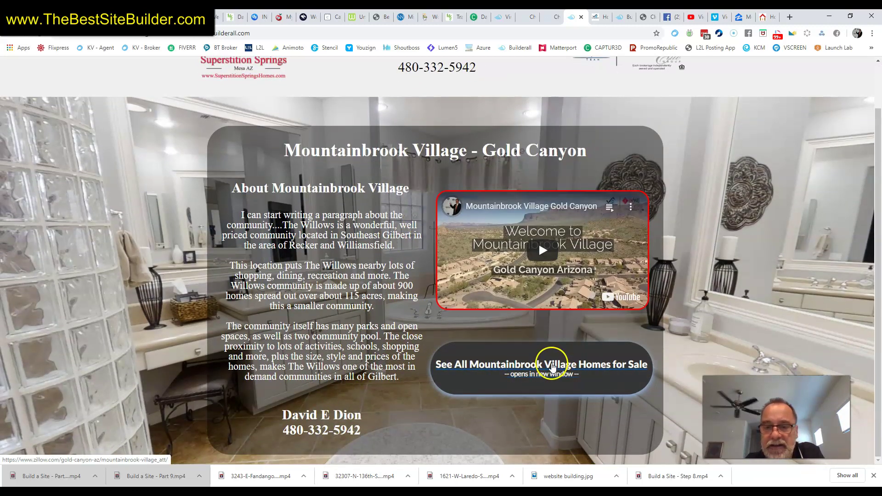
pyautogui.click(542, 372)
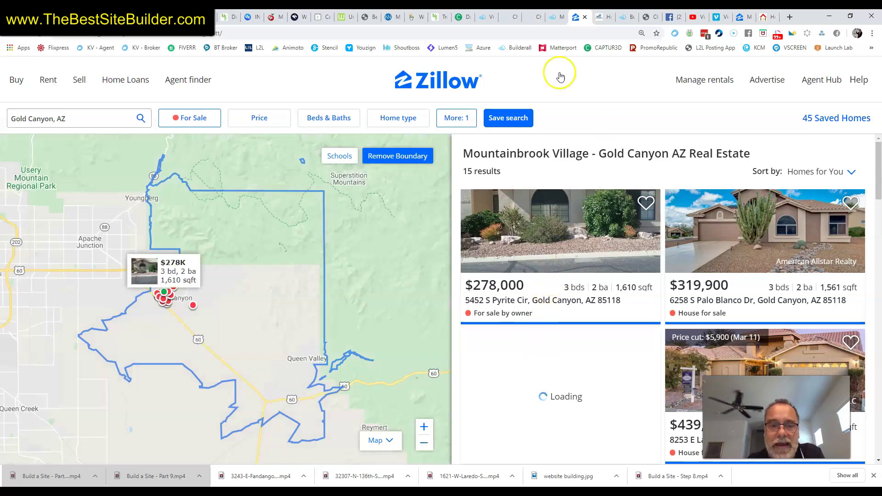
pyautogui.click(553, 17)
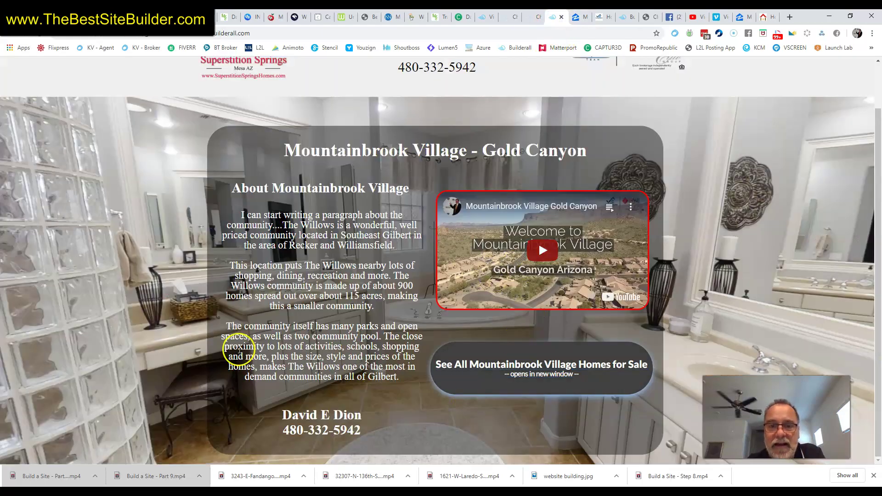
pyautogui.click(576, 18)
pyautogui.hotkey('ctrl', 'shift', 'Tab')
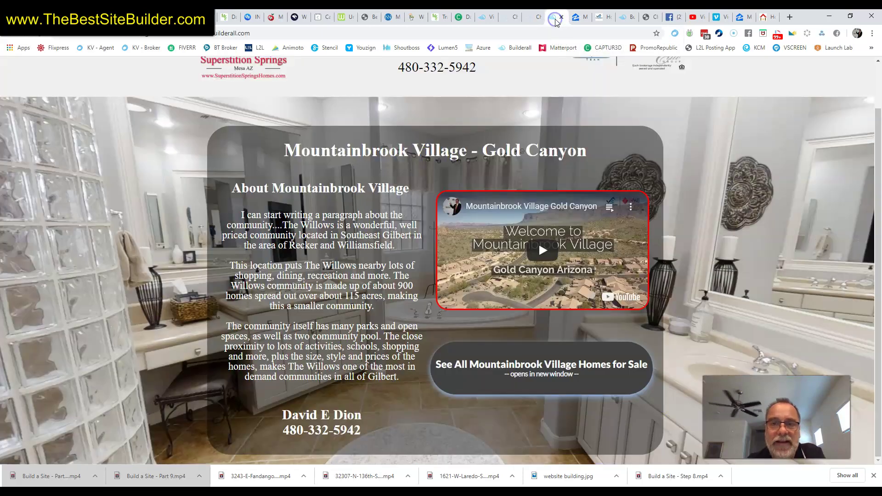
pyautogui.click(578, 20)
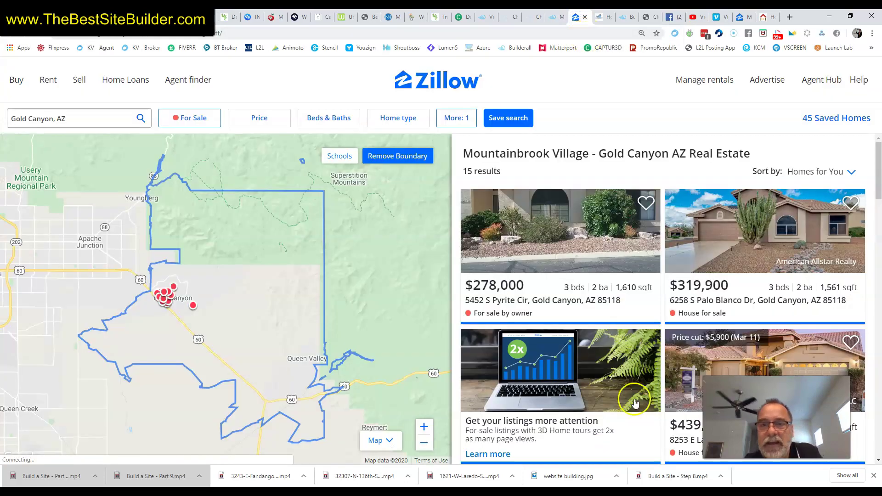
pyautogui.click(585, 18)
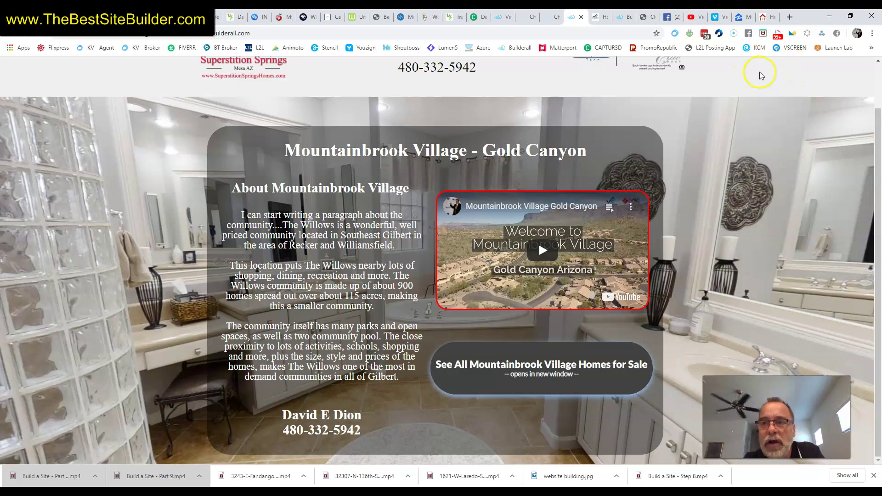
# - Switch to the HomeSmart search results for Mountainbrook Village and look through the search options and home listings
pyautogui.click(766, 17)
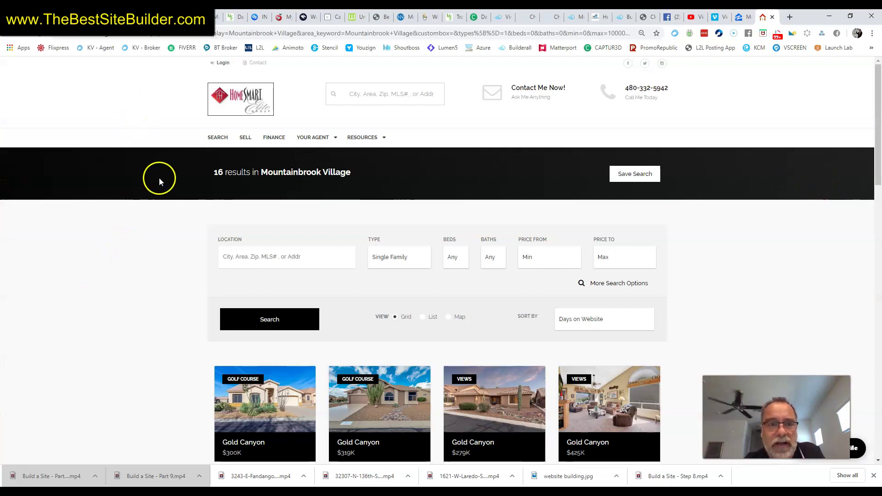
pyautogui.scroll(-4, 758, 252)
pyautogui.scroll(4, 752, 252)
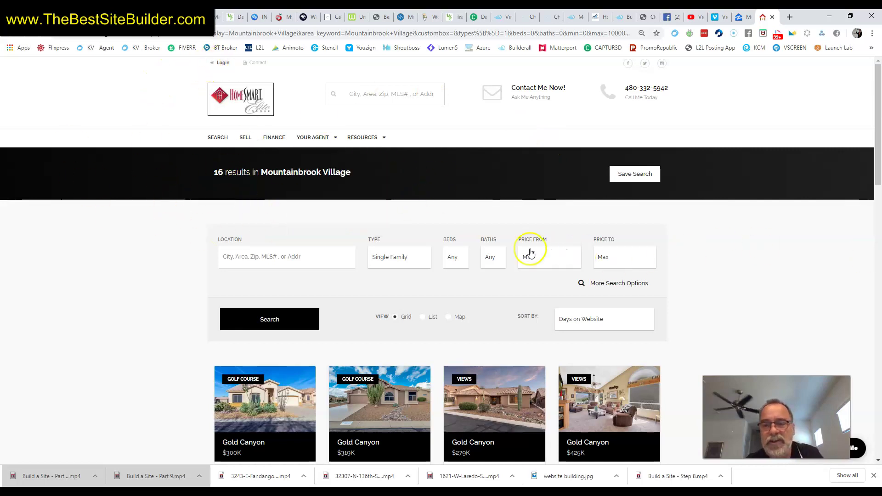
pyautogui.scroll(-10, 157, 271)
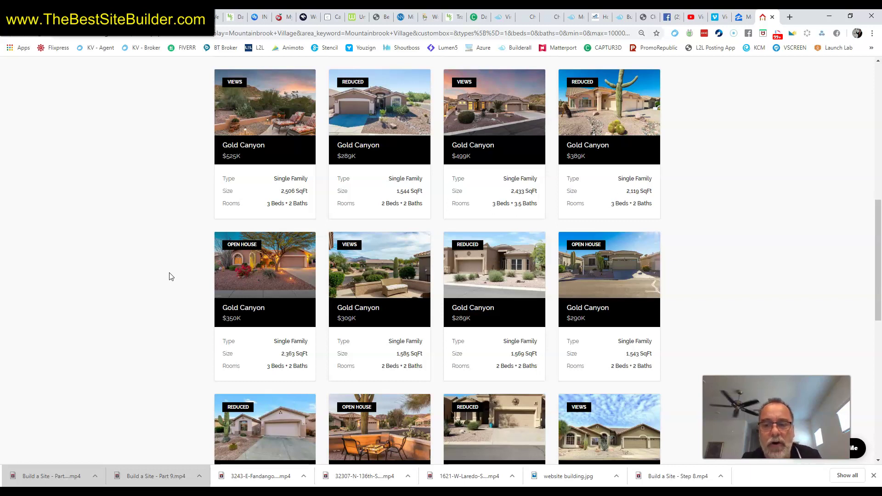
pyautogui.scroll(10, 170, 276)
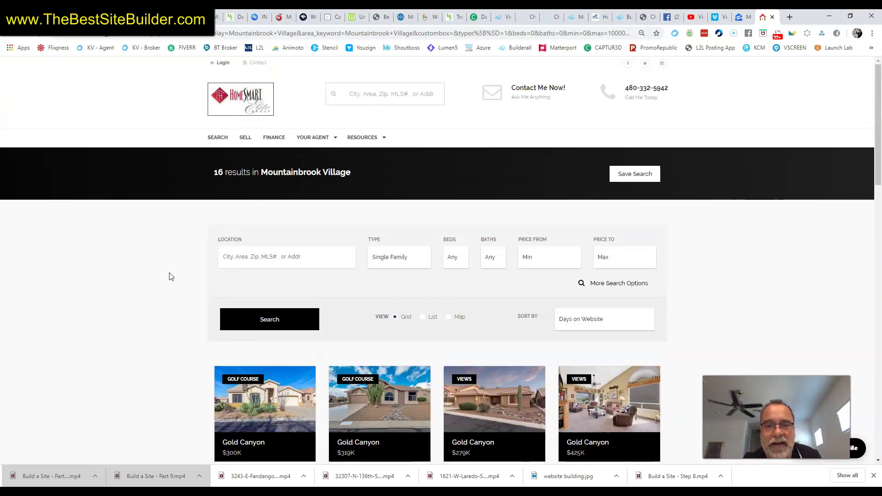
pyautogui.scroll(-4, 171, 276)
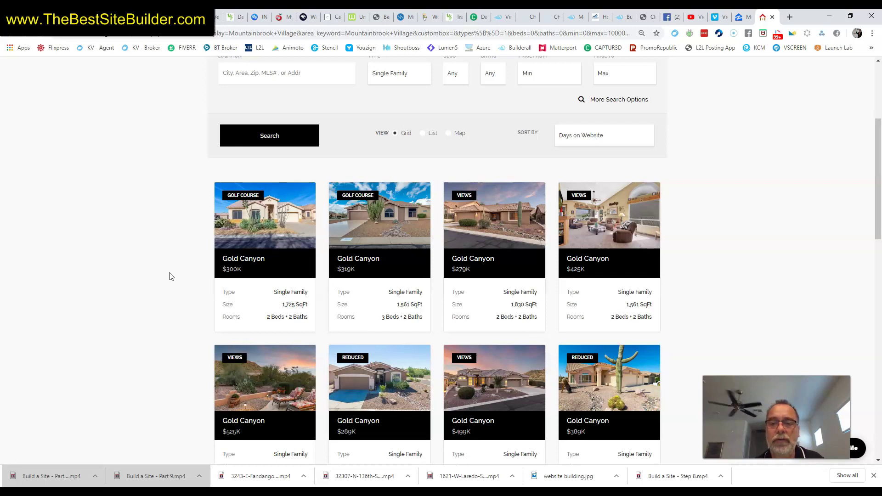
pyautogui.scroll(2, 707, 236)
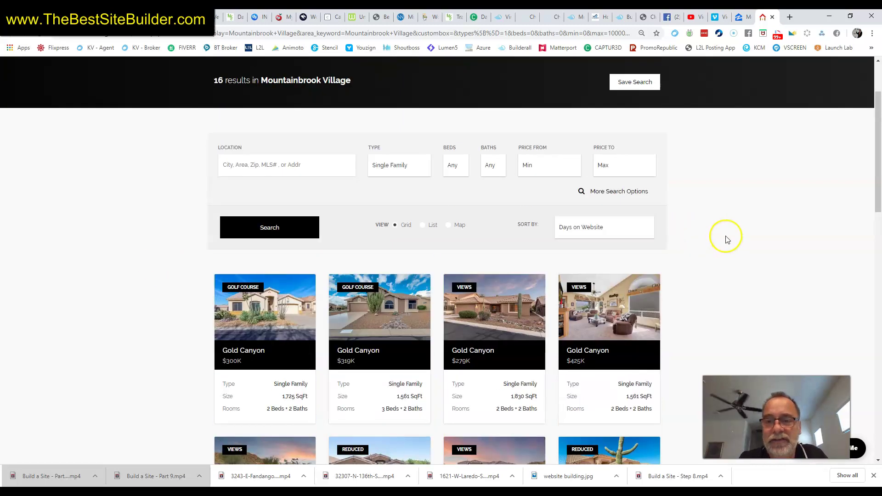
# - Copy the address of the HomeSmart results page for Mountainbrook Village
pyautogui.click(285, 32)
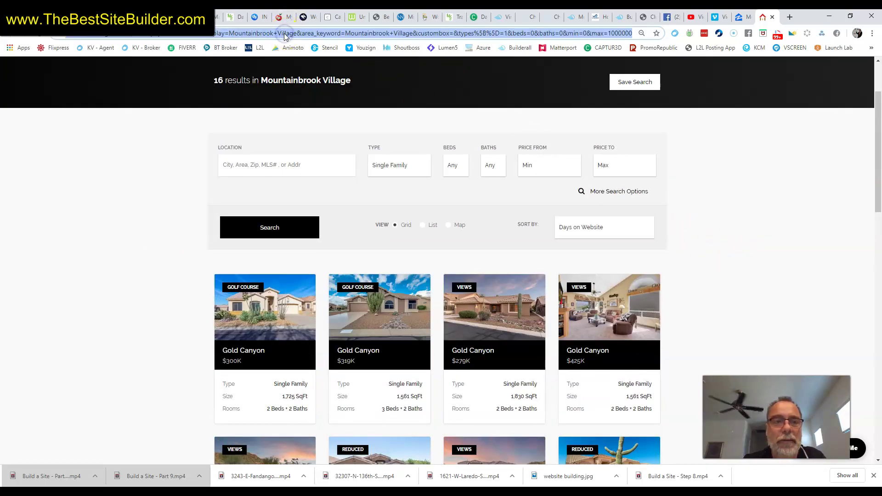
pyautogui.rightClick(284, 34)
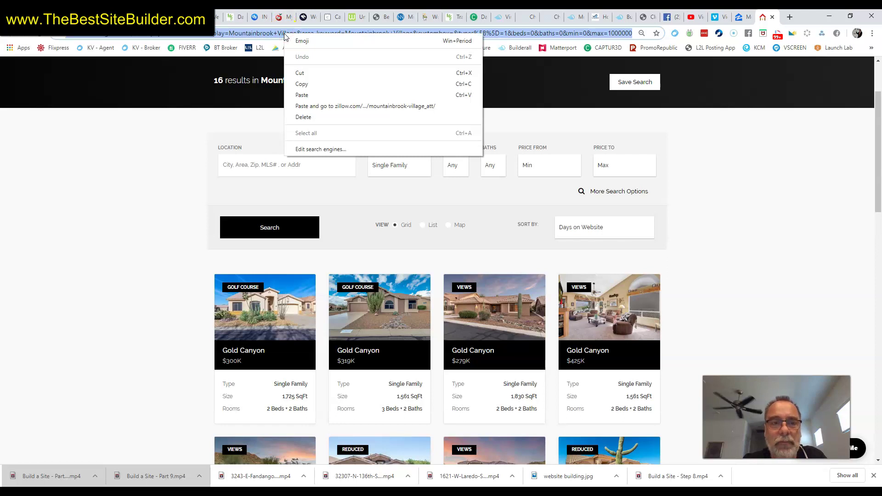
pyautogui.click(307, 86)
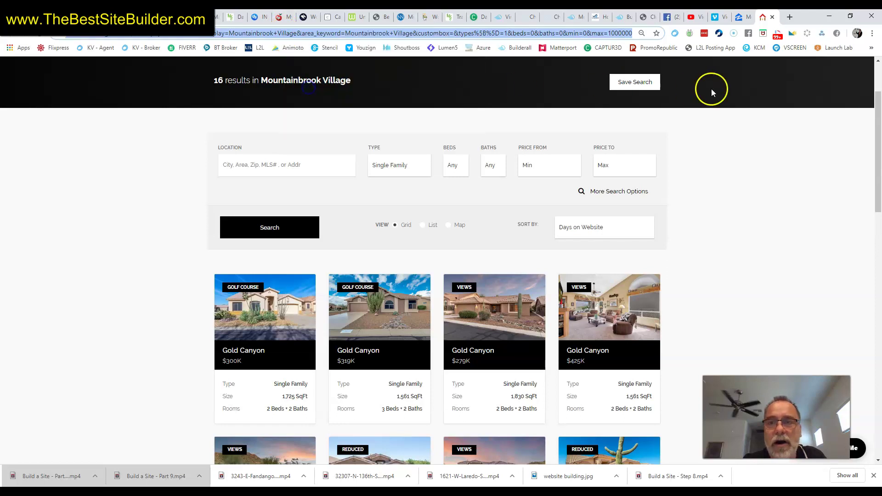
# - Return to the site builder's page editor and replace the homes-for-sale button's web link with the copied HomeSmart results address
pyautogui.click(549, 17)
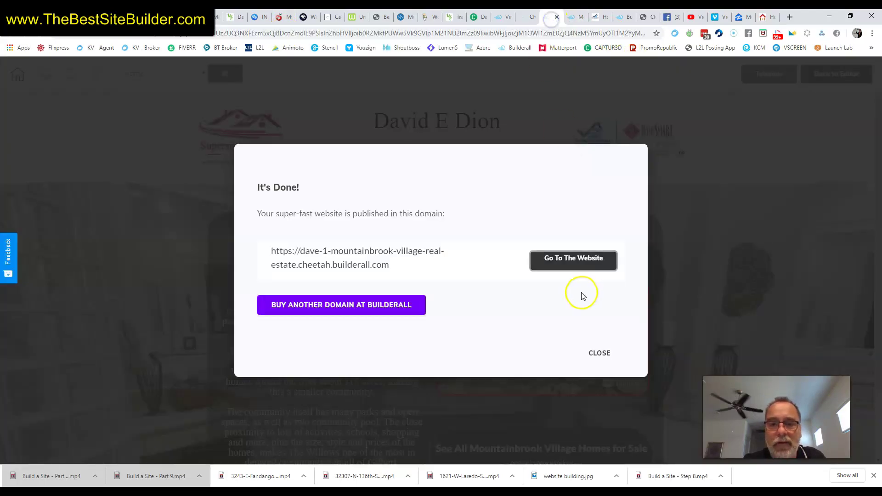
pyautogui.click(598, 353)
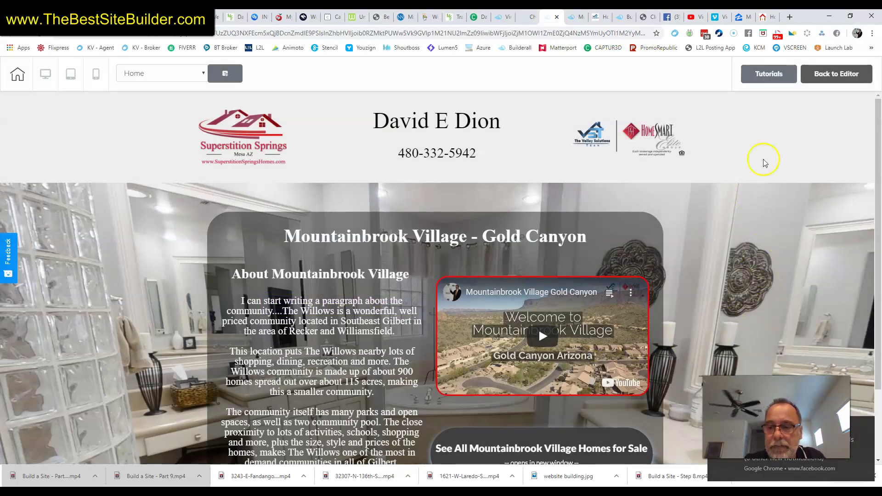
pyautogui.click(824, 76)
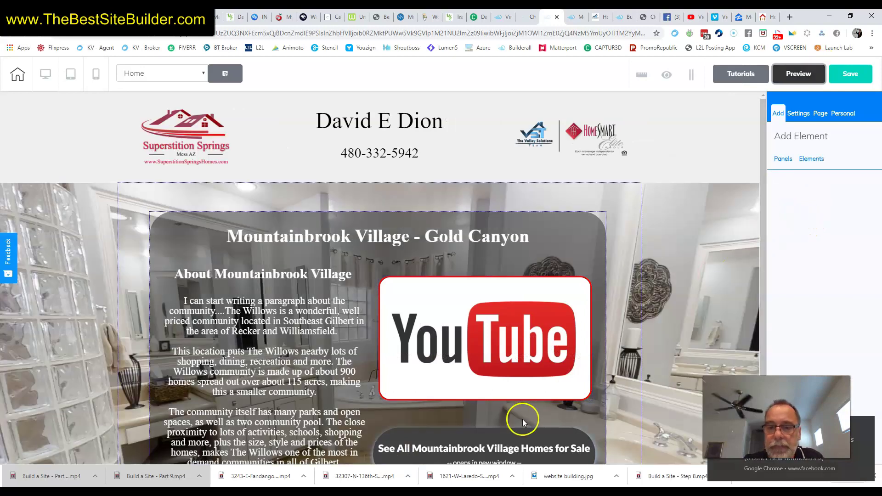
pyautogui.scroll(-2, 522, 422)
pyautogui.click(424, 350)
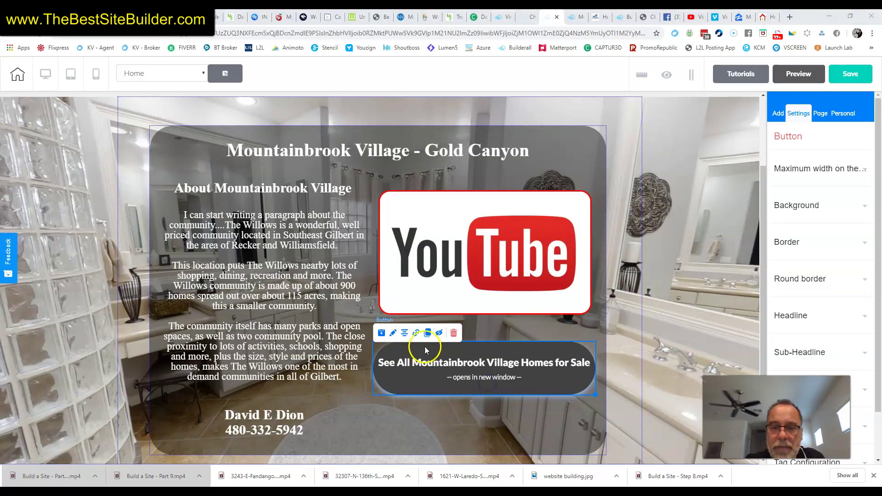
pyautogui.click(416, 333)
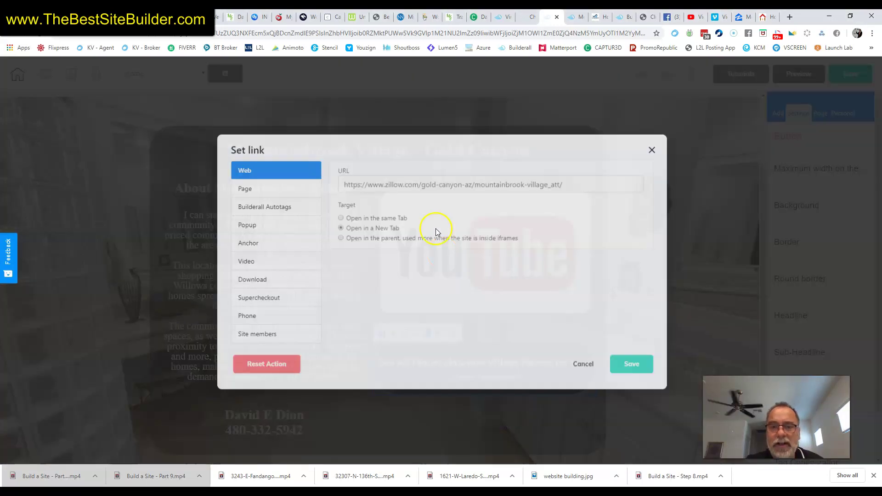
pyautogui.click(439, 184)
pyautogui.hotkey('ctrl', 'a')
pyautogui.hotkey('ctrl', 'v')
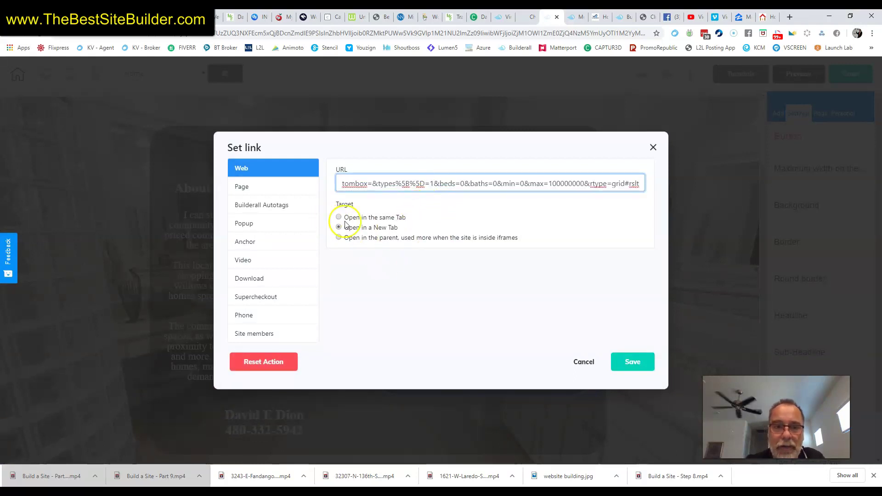
pyautogui.click(633, 361)
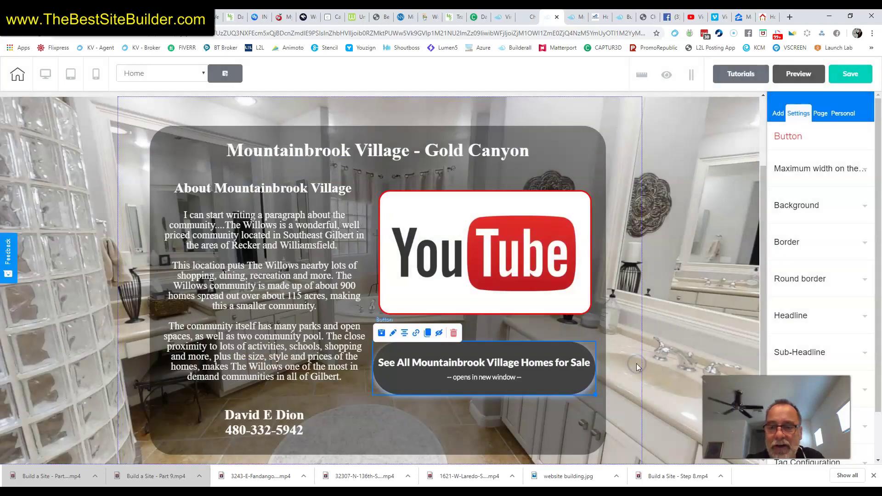
# - Save and publish the site with the HomeSmart link, and open the published website
pyautogui.click(850, 74)
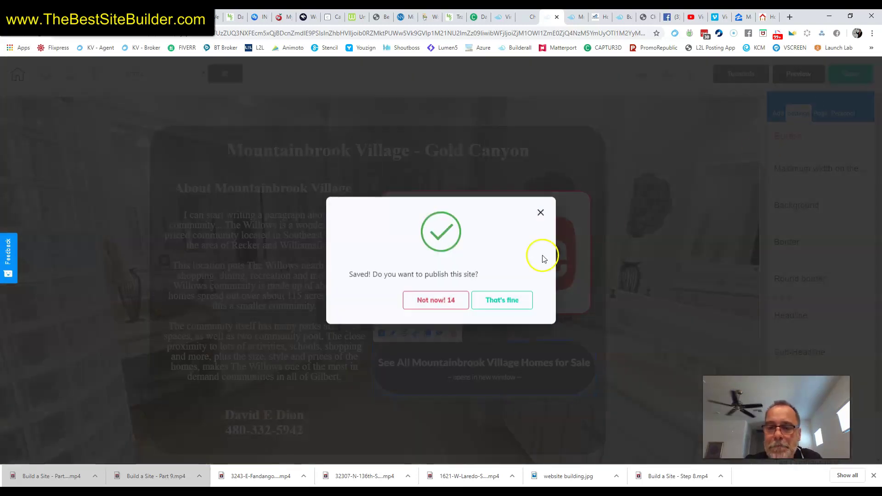
pyautogui.click(495, 299)
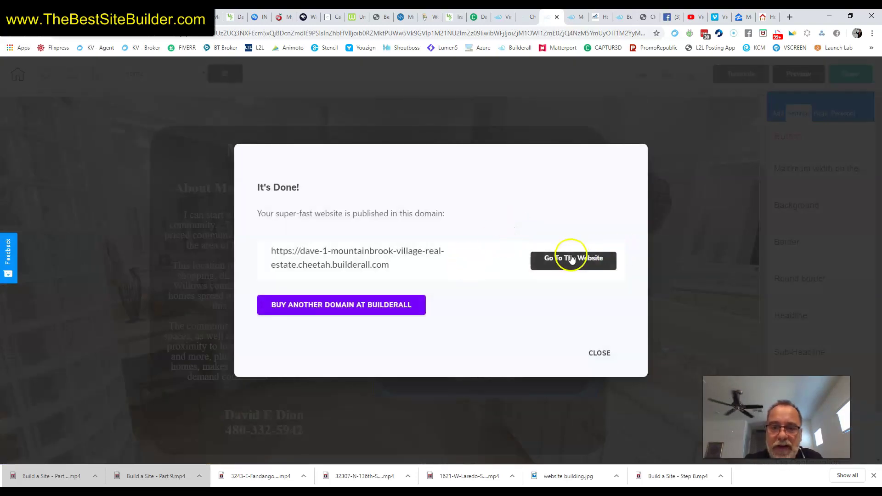
pyautogui.click(571, 259)
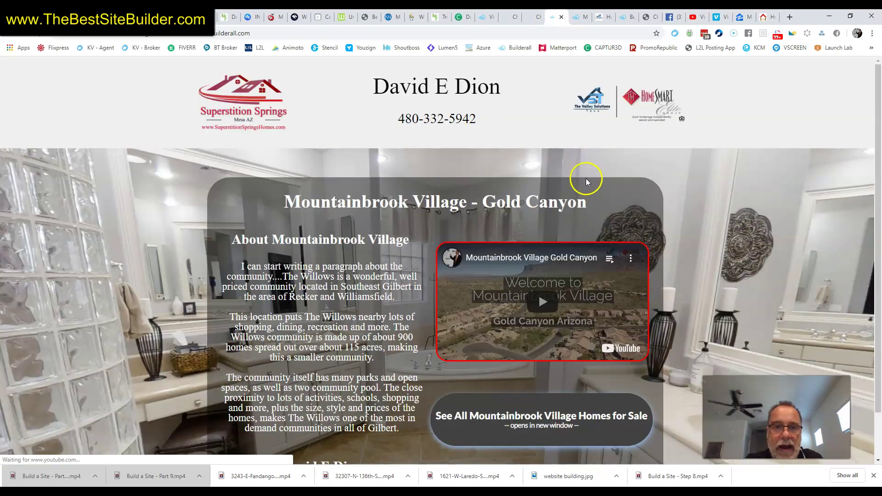
# - Test the homes-for-sale button on the published page and look through the HomeSmart search options and listings it opens
pyautogui.scroll(-1, 539, 242)
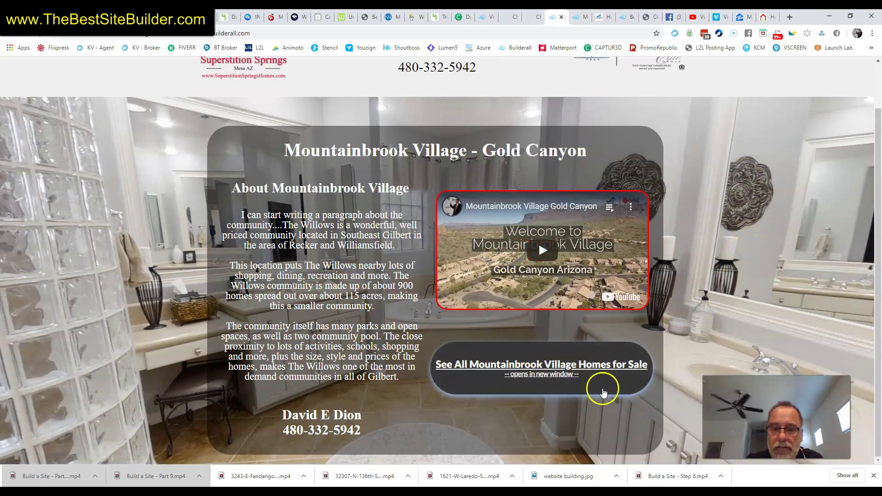
pyautogui.click(534, 367)
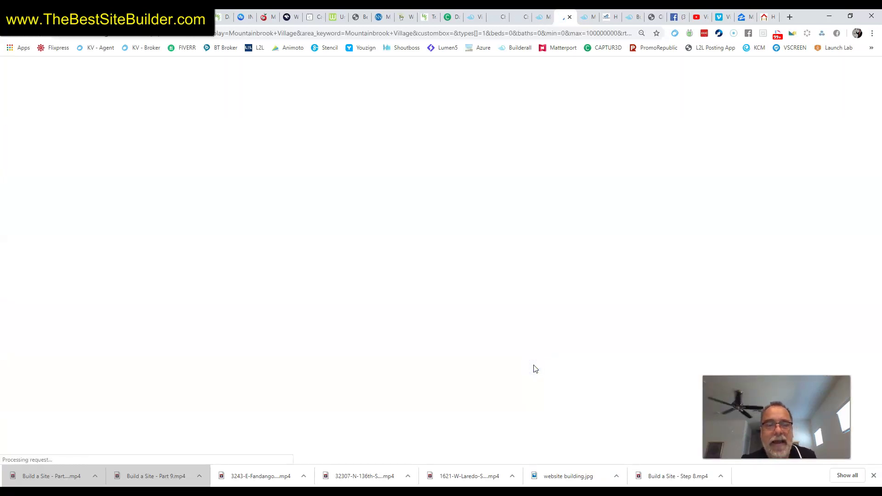
pyautogui.scroll(-7, 531, 368)
pyautogui.click(155, 294)
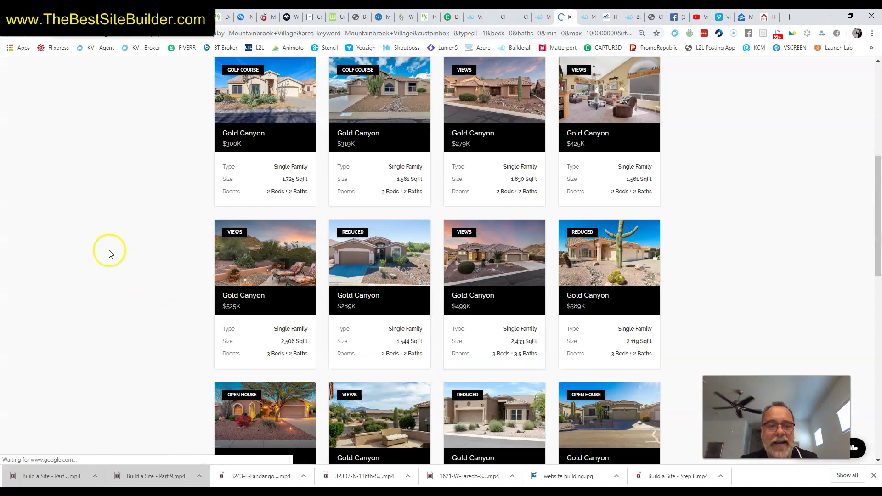
pyautogui.scroll(-4, 111, 254)
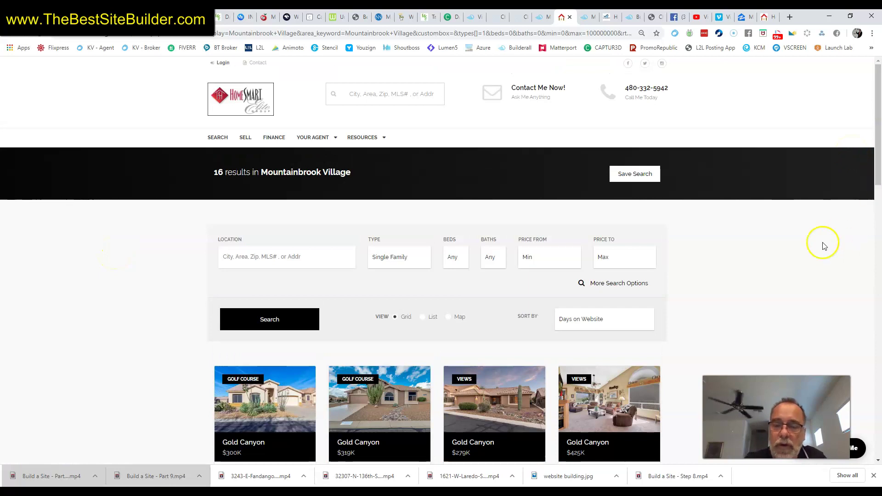
pyautogui.scroll(-4, 823, 243)
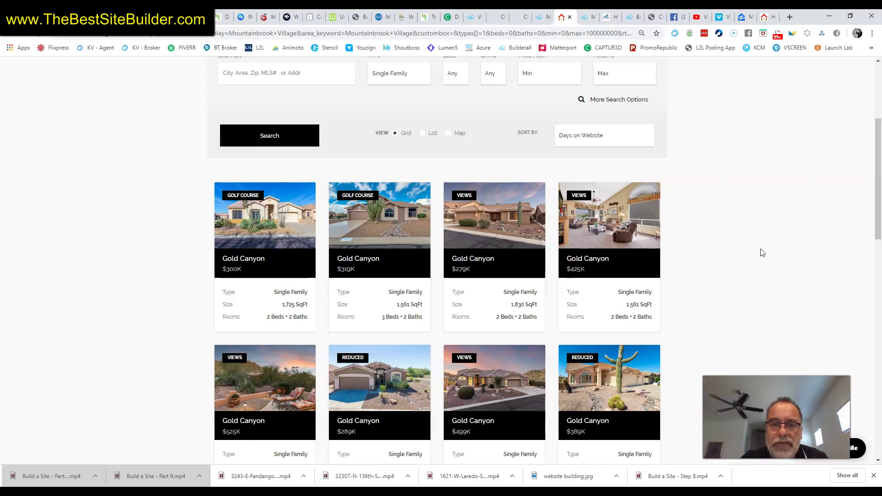
pyautogui.scroll(5, 756, 142)
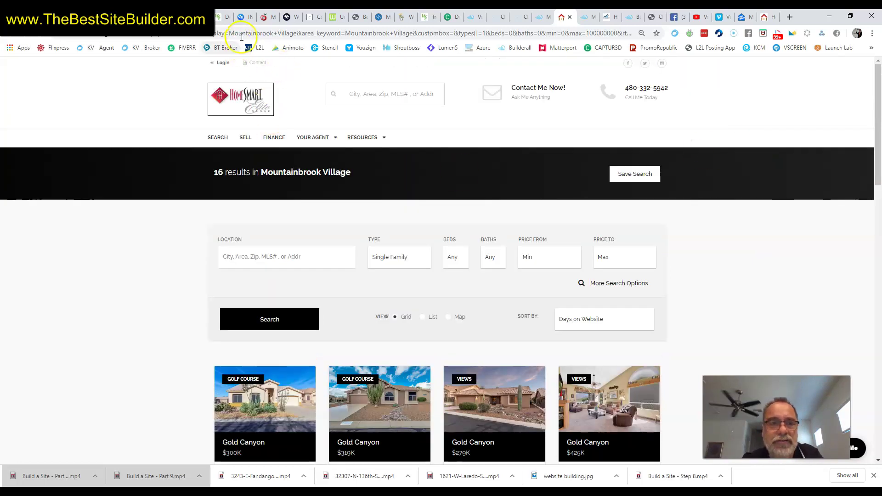
pyautogui.scroll(-3, 817, 311)
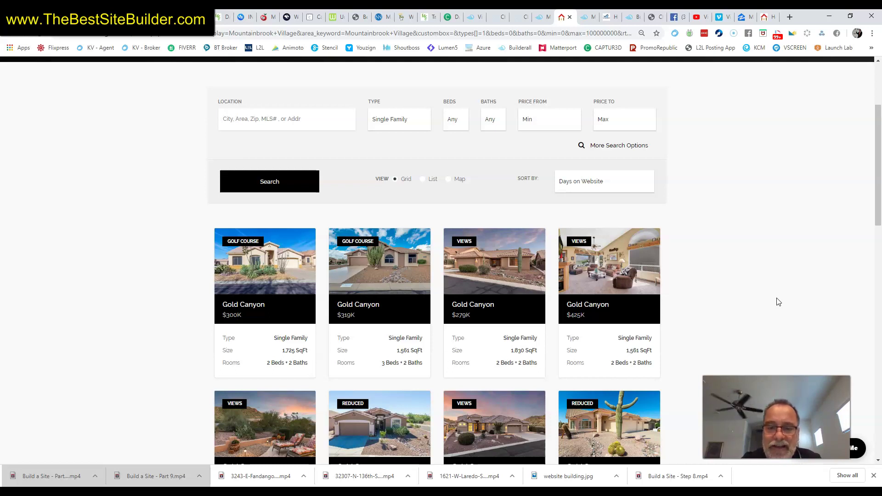
pyautogui.scroll(1, 778, 302)
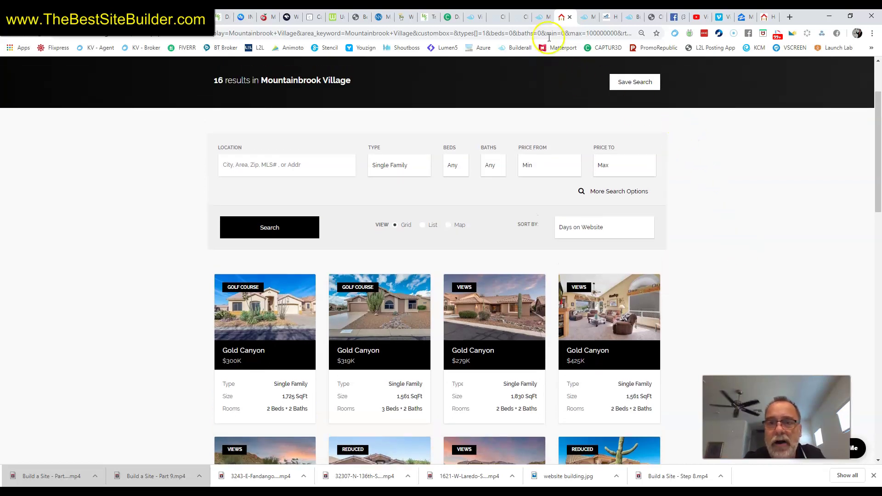
# - Return to the site builder and change the homes-for-sale button's link type to Video
pyautogui.click(516, 17)
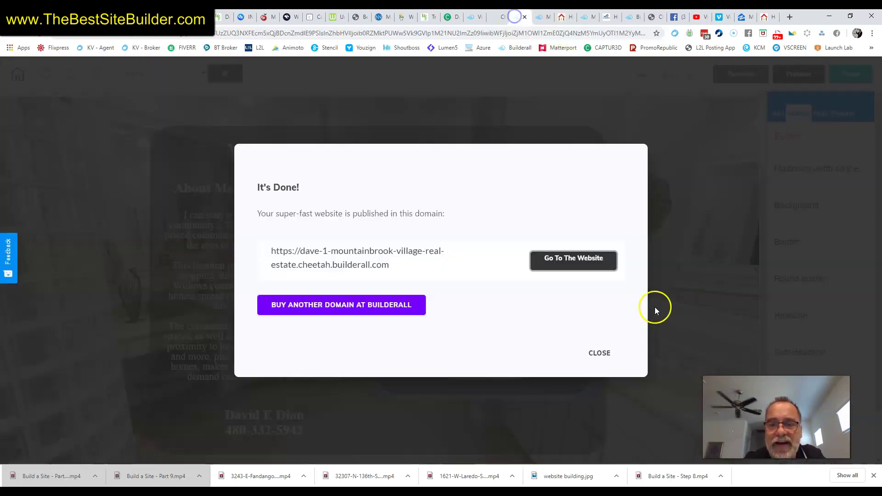
pyautogui.click(599, 354)
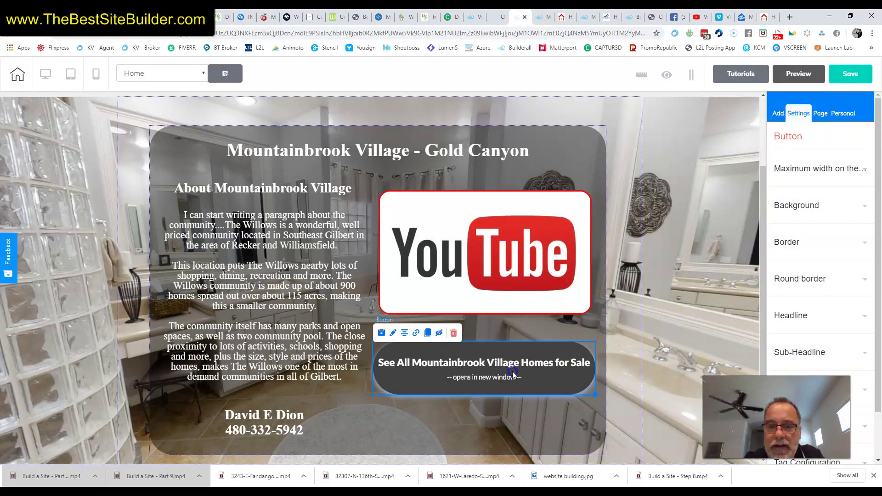
pyautogui.click(416, 337)
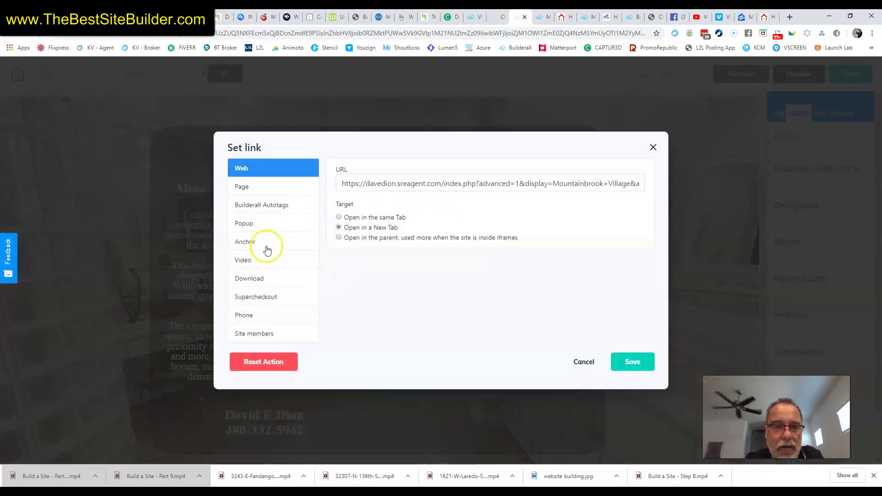
pyautogui.click(252, 259)
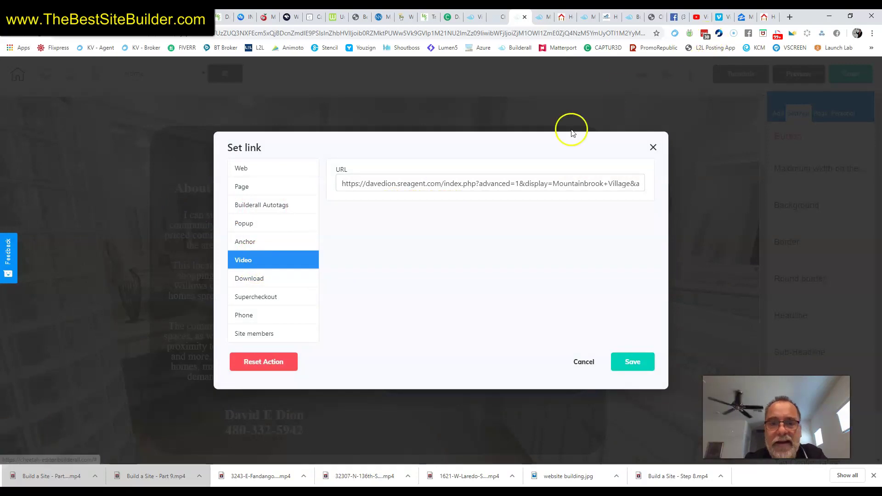
# - Switch to YouTube, open the channel's video "How to Build a Website - Part 11" and copy its share link
pyautogui.click(698, 19)
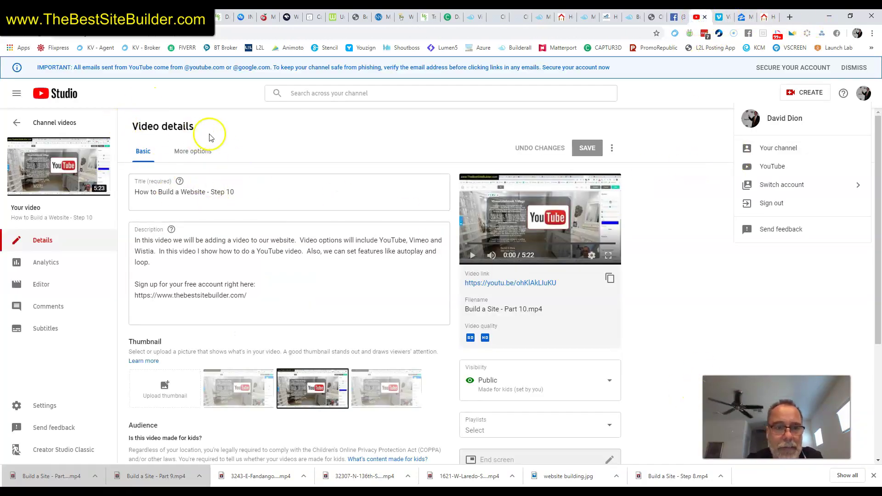
pyautogui.click(771, 147)
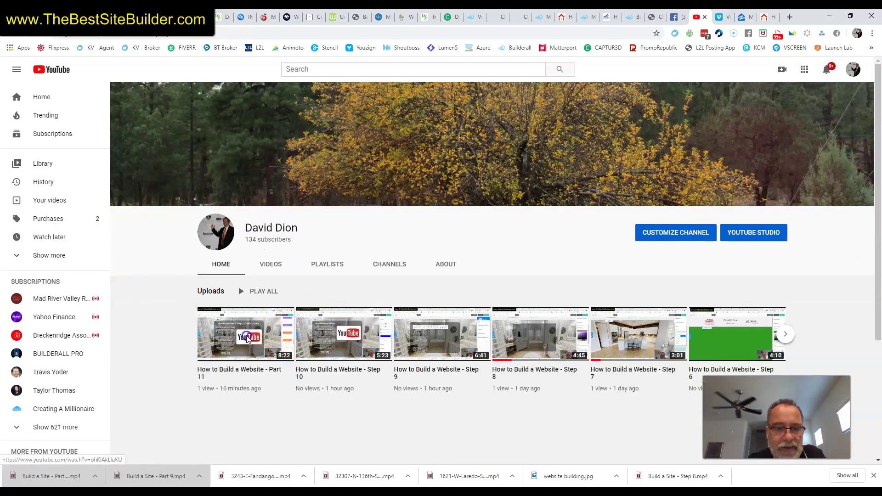
pyautogui.click(246, 338)
pyautogui.scroll(-2, 258, 351)
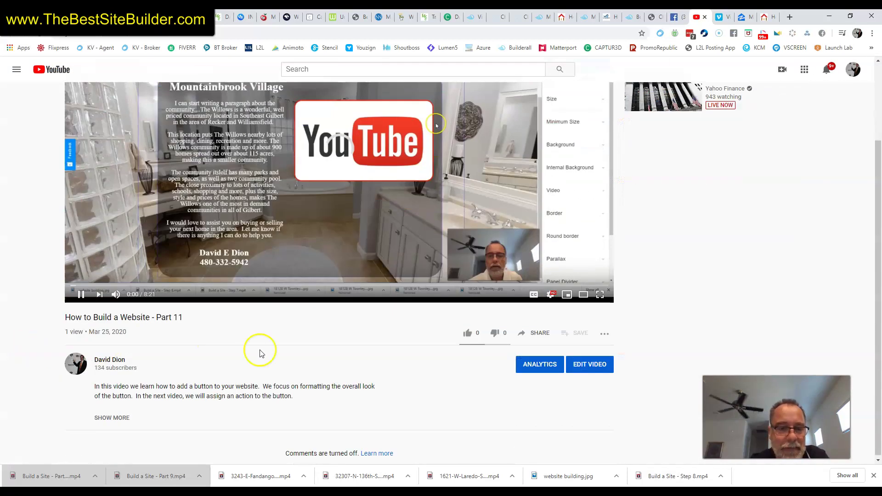
pyautogui.click(542, 331)
pyautogui.click(522, 278)
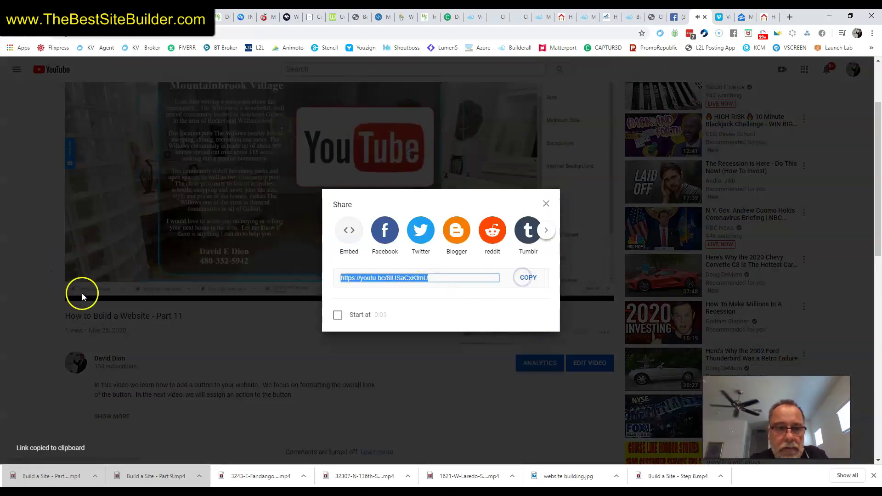
pyautogui.click(547, 203)
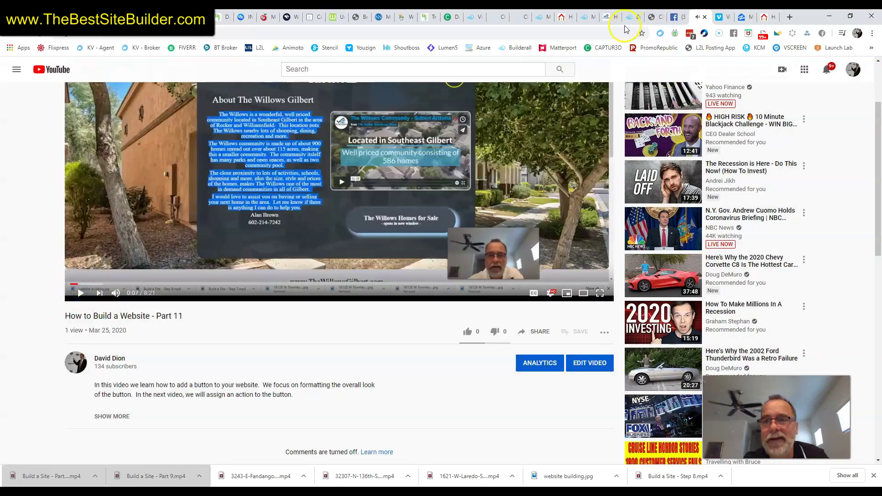
pyautogui.click(507, 19)
pyautogui.tripleClick(431, 184)
pyautogui.write('https://youtu.be/8lUSaCxKfmU')
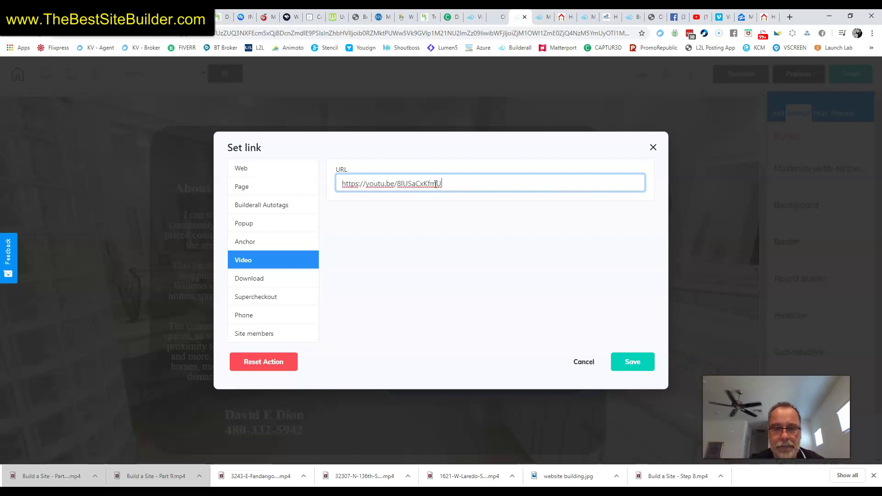
pyautogui.click(634, 363)
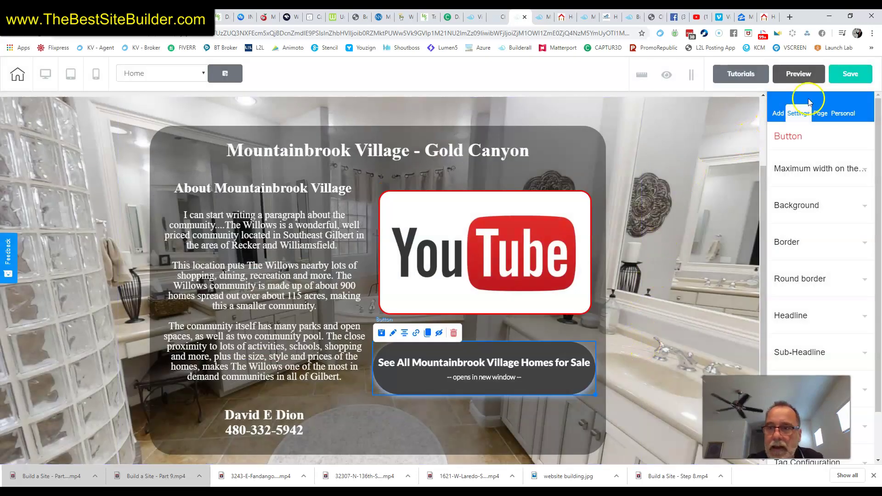
# - Save and publish the site with the video link, and open the published website
pyautogui.click(850, 74)
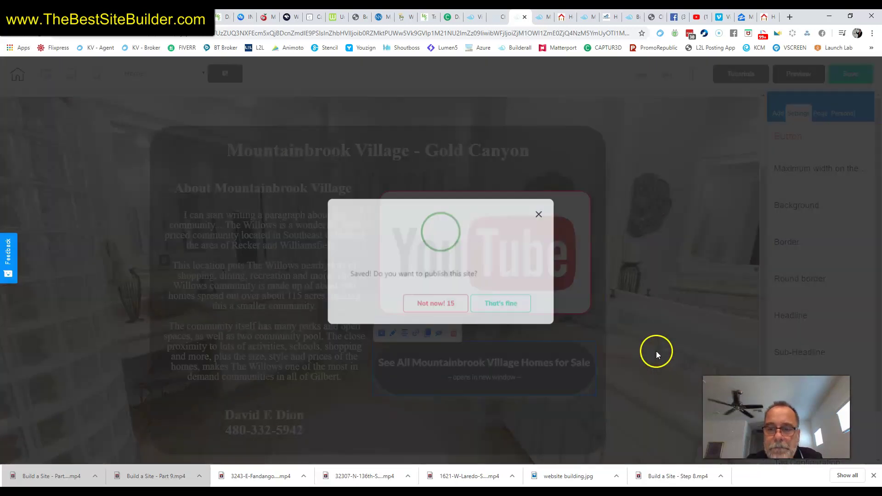
pyautogui.click(499, 302)
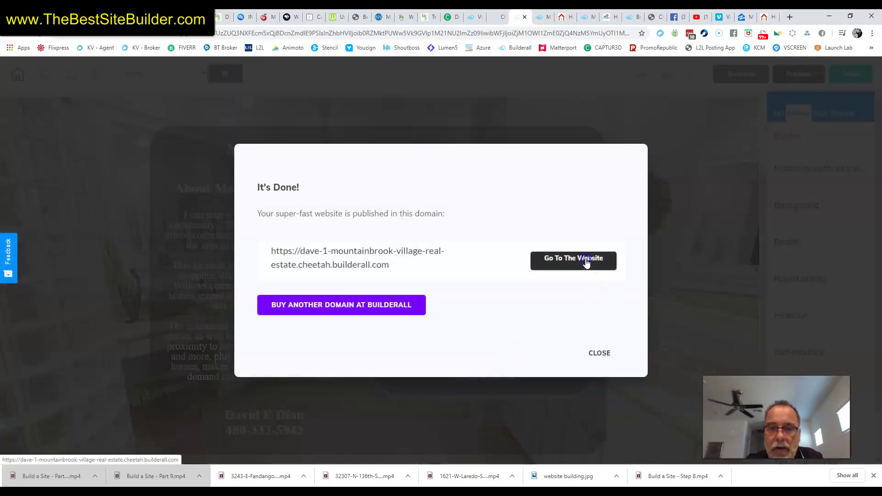
pyautogui.click(586, 263)
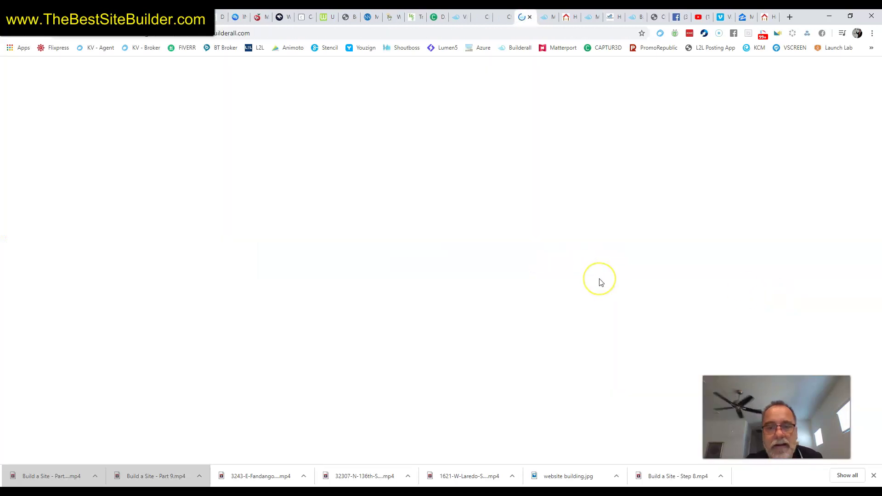
# - Test the homes-for-sale button on the published page and play the linked YouTube video
pyautogui.scroll(-1, 591, 280)
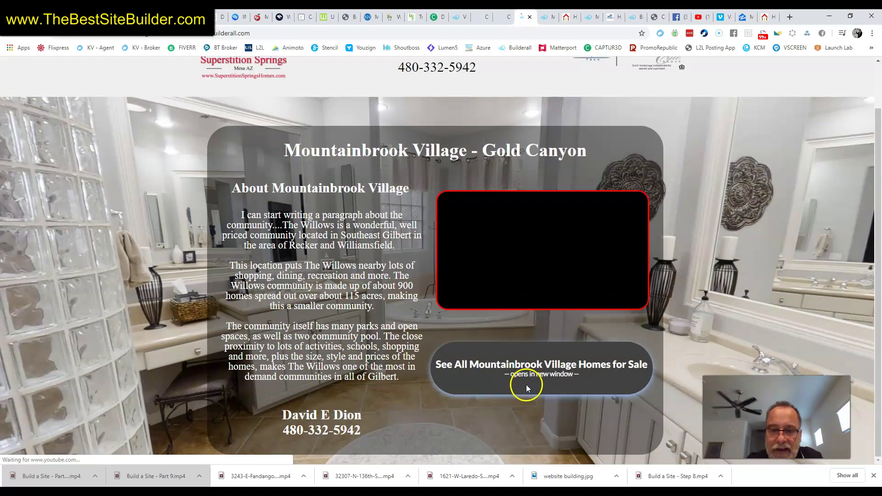
pyautogui.click(526, 372)
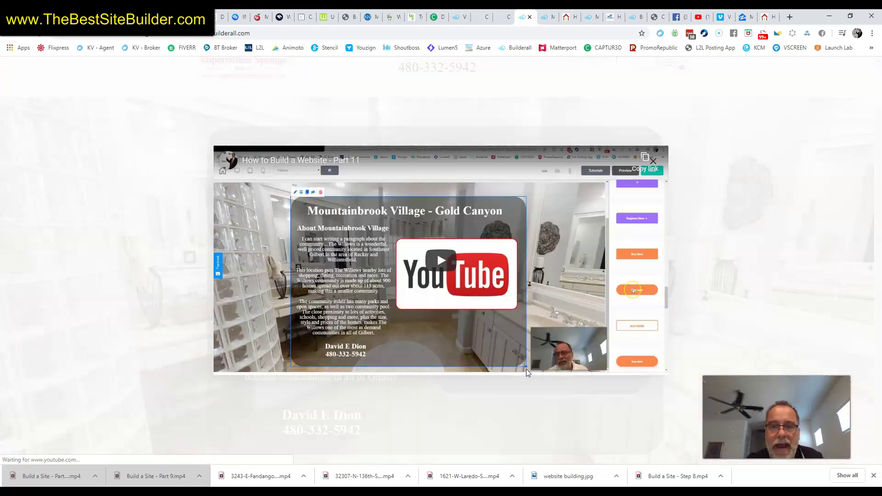
pyautogui.click(437, 266)
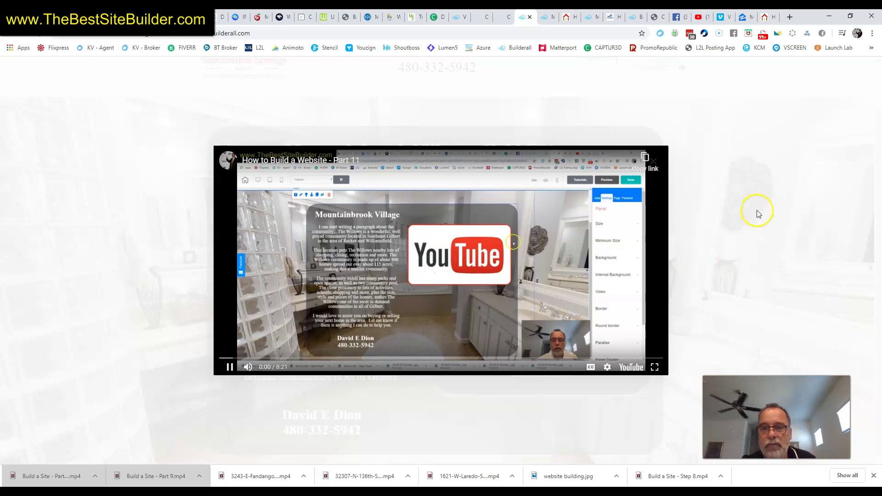
# - Close the video overlay and switch to The Willows Gilbert example website to examine its homes-for-sale, home value and MLS search buttons
pyautogui.click(761, 165)
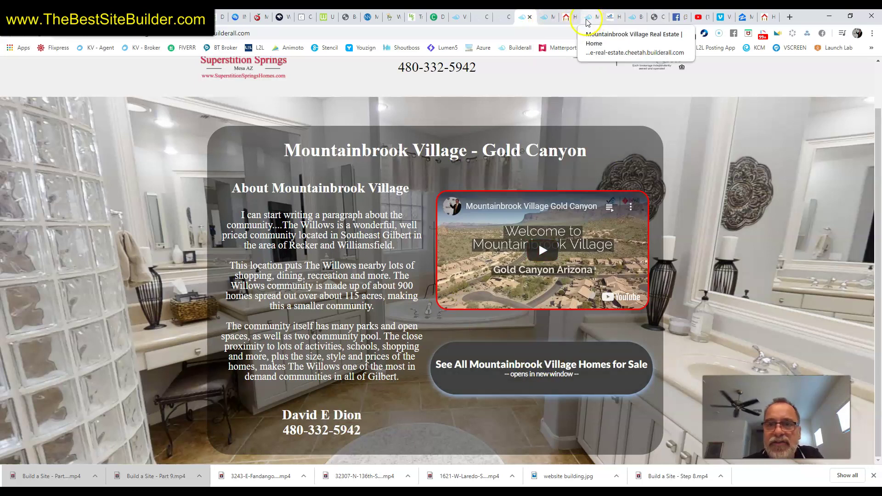
pyautogui.click(611, 19)
pyautogui.scroll(-6, 712, 159)
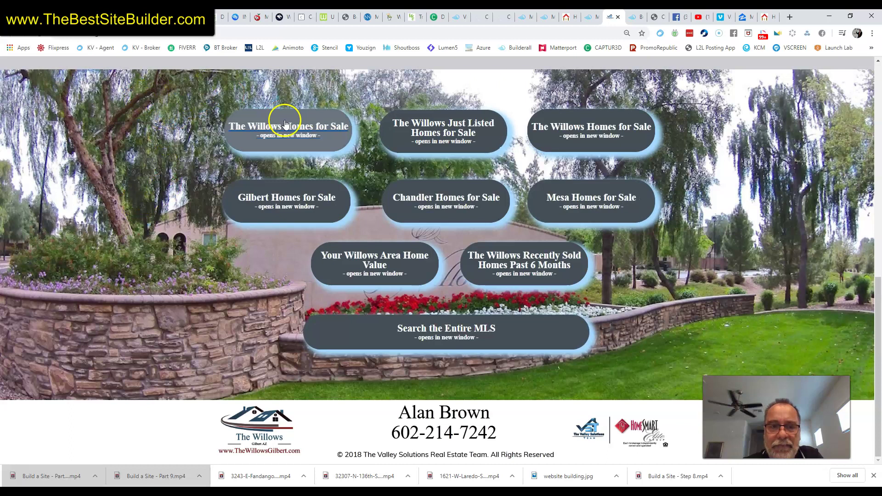
pyautogui.scroll(4, 177, 136)
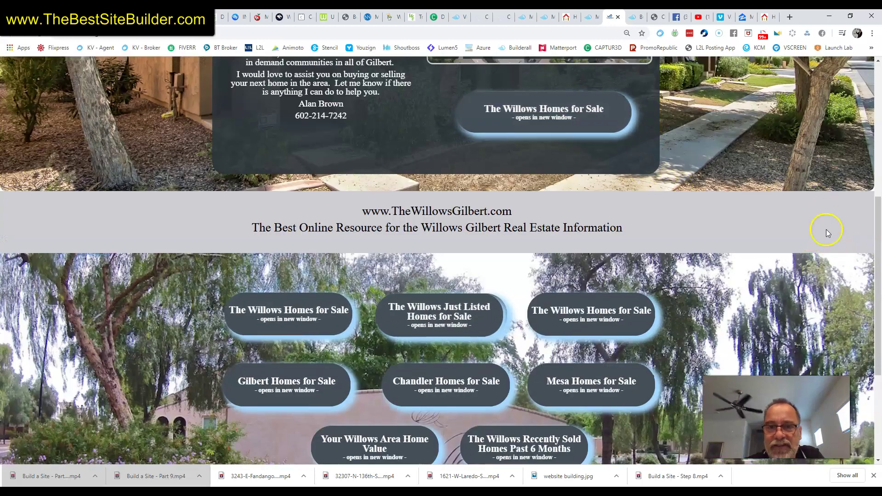
pyautogui.scroll(-2, 271, 288)
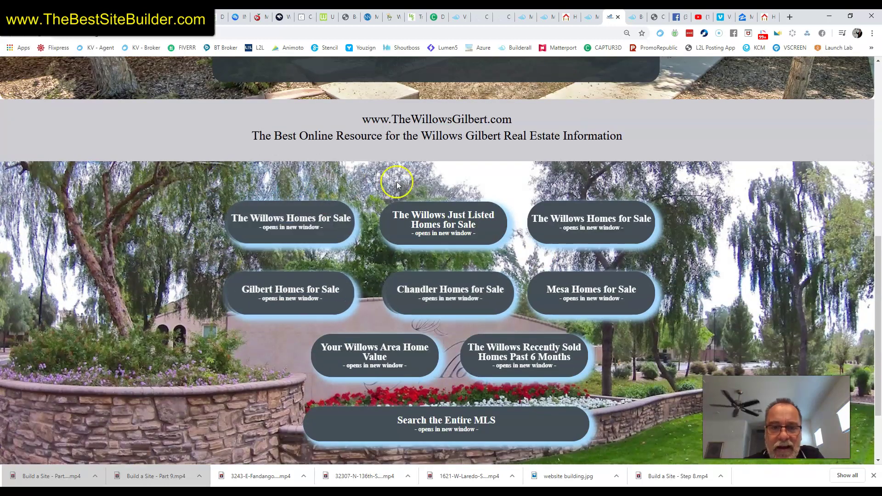
pyautogui.scroll(-1, 206, 265)
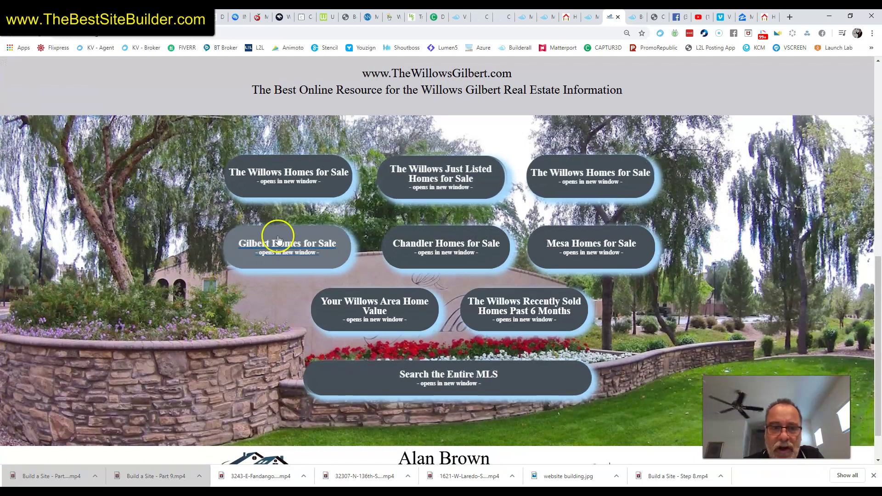
pyautogui.scroll(-1, 696, 274)
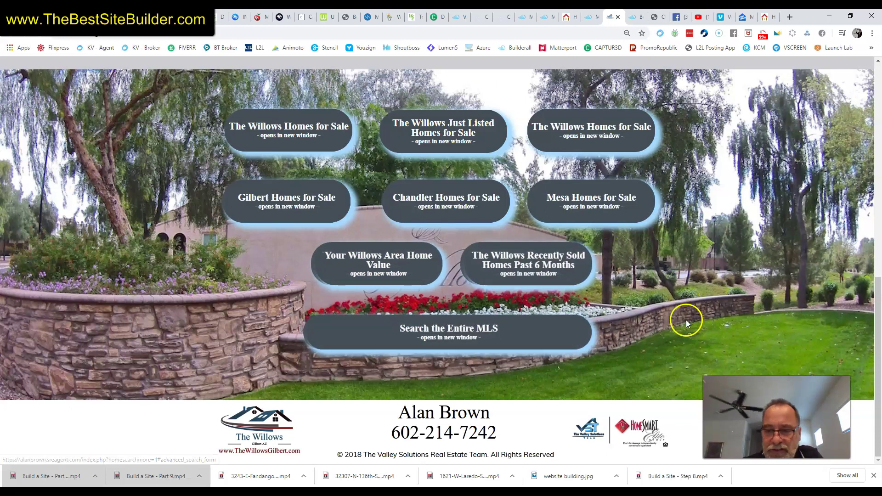
pyautogui.scroll(4, 685, 315)
pyautogui.scroll(5, 705, 323)
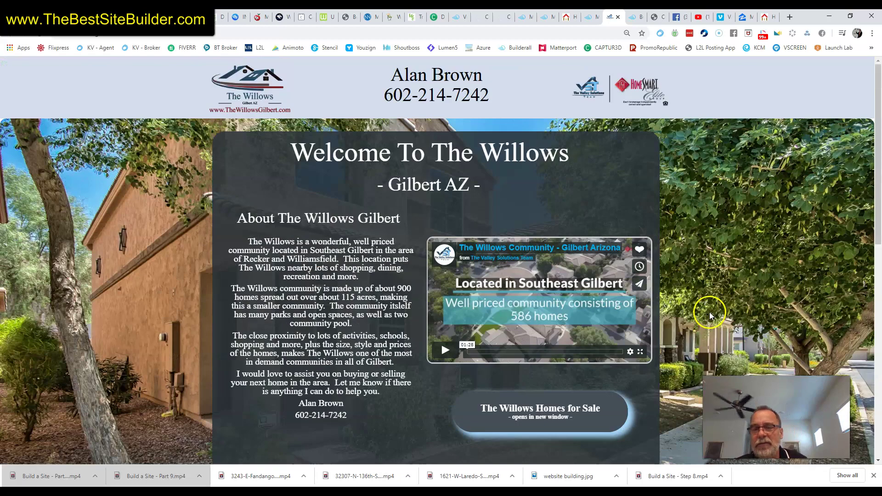
pyautogui.scroll(-4, 709, 313)
pyautogui.scroll(-4, 662, 301)
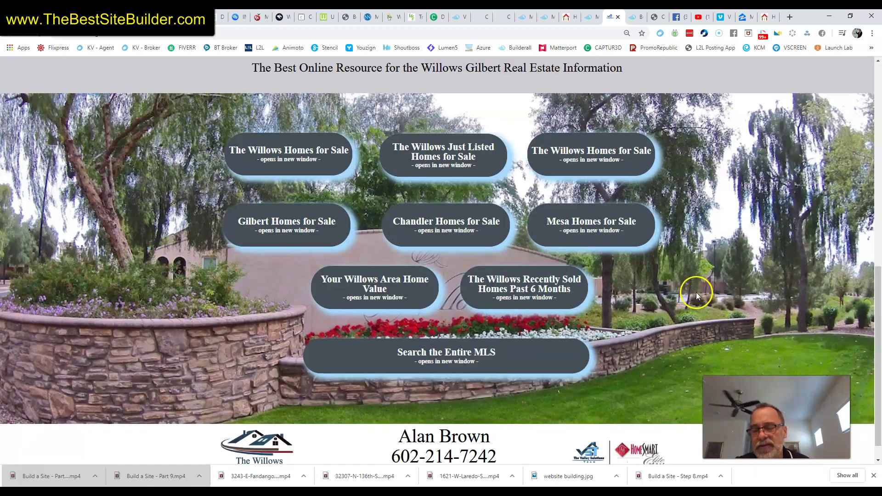